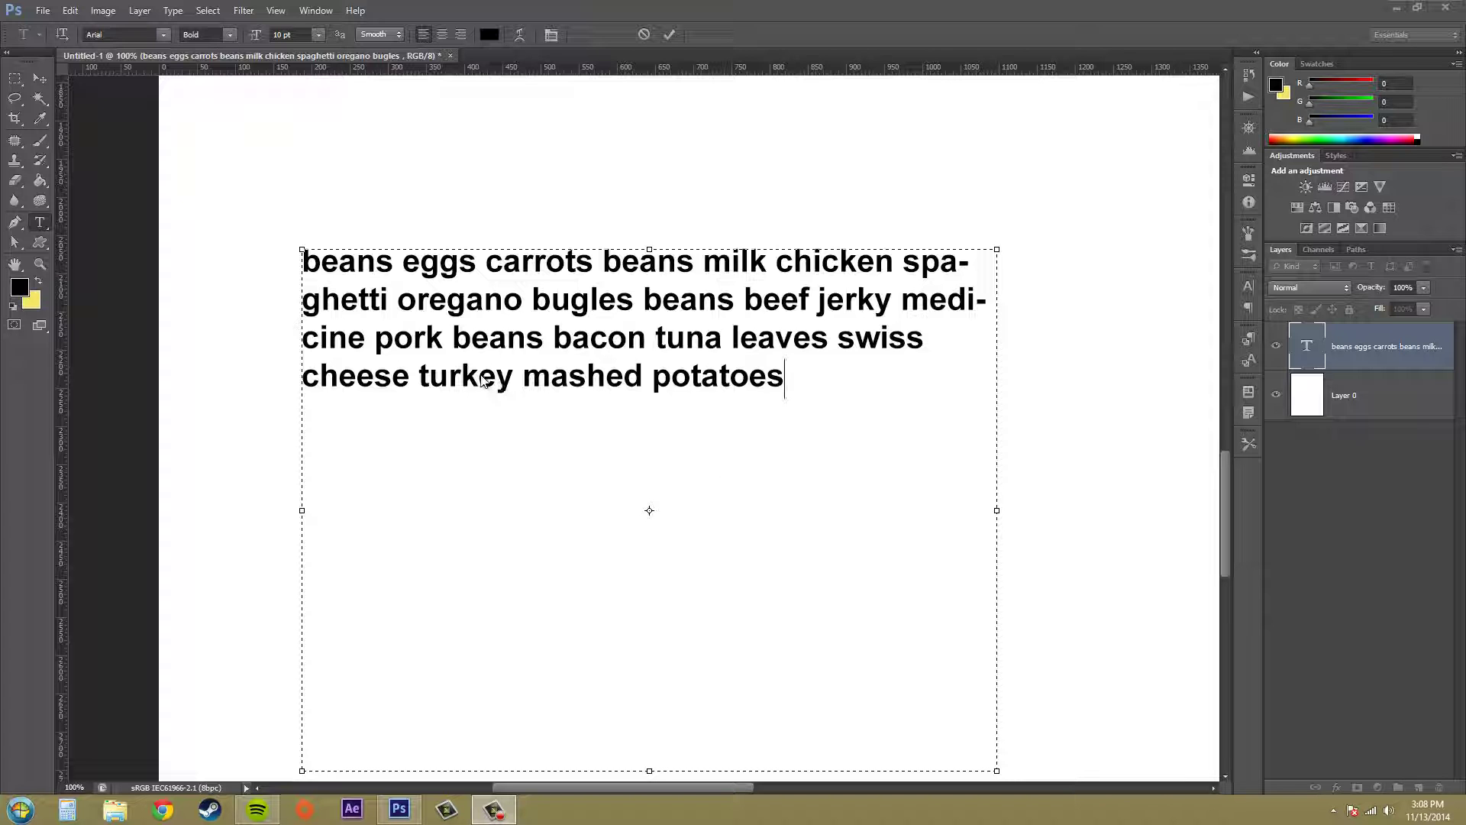
Step: Open Find and Replace Text and enter Find What 'beans' and Change To 'BuckysRoom', fixing a typo
click(60, 11)
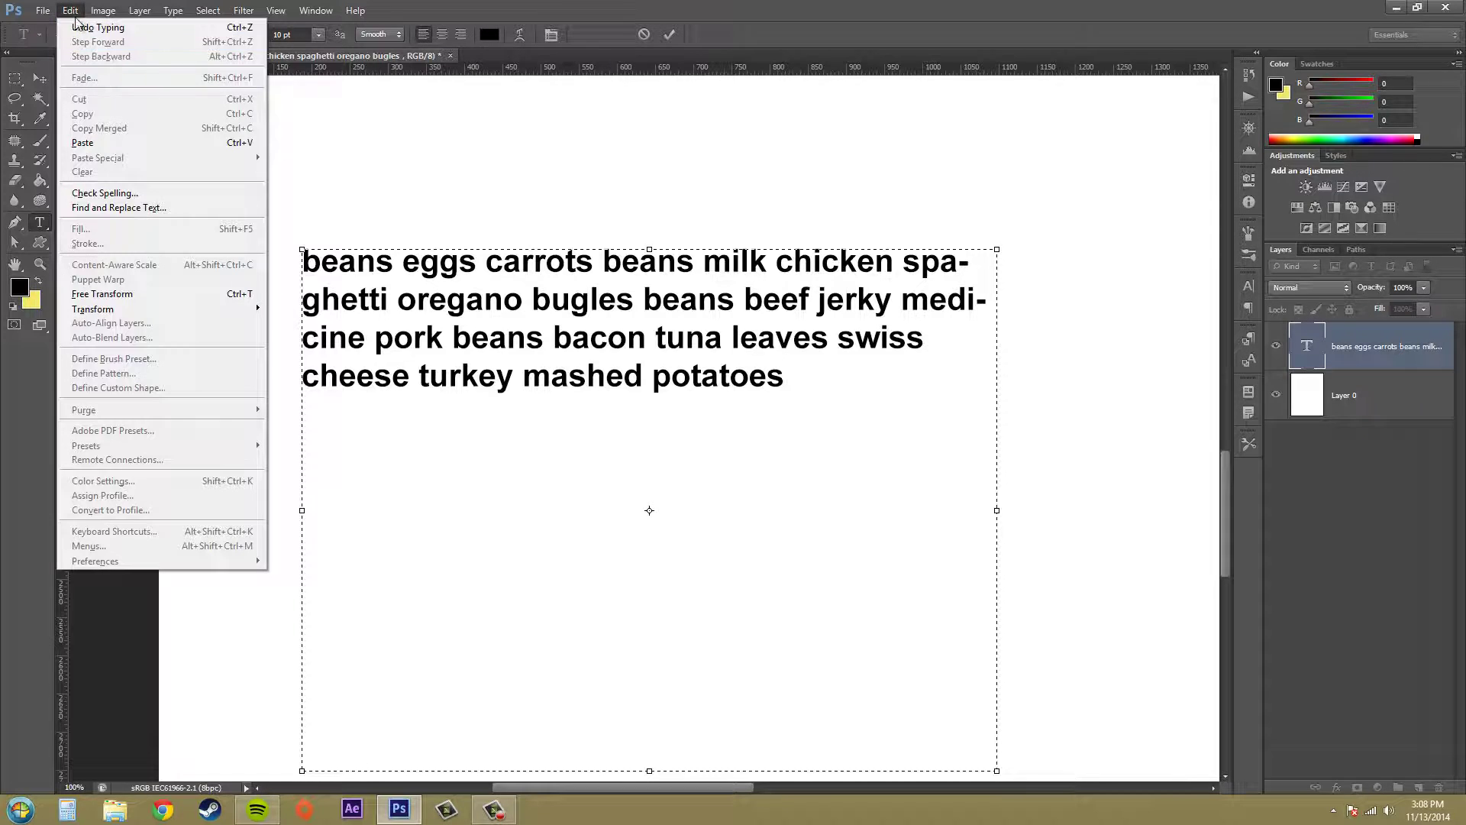
click(153, 206)
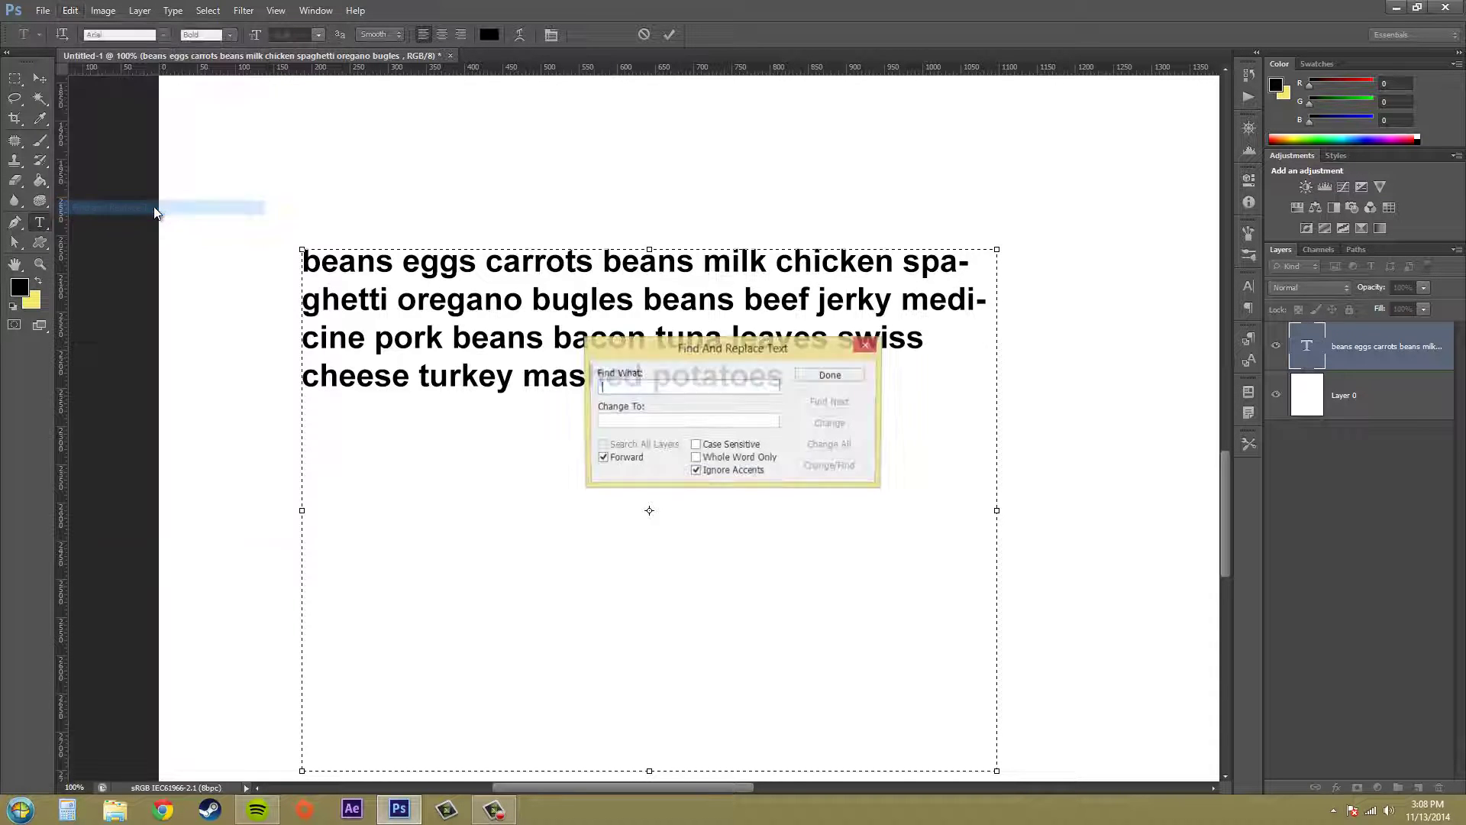
drag(672, 345, 840, 473)
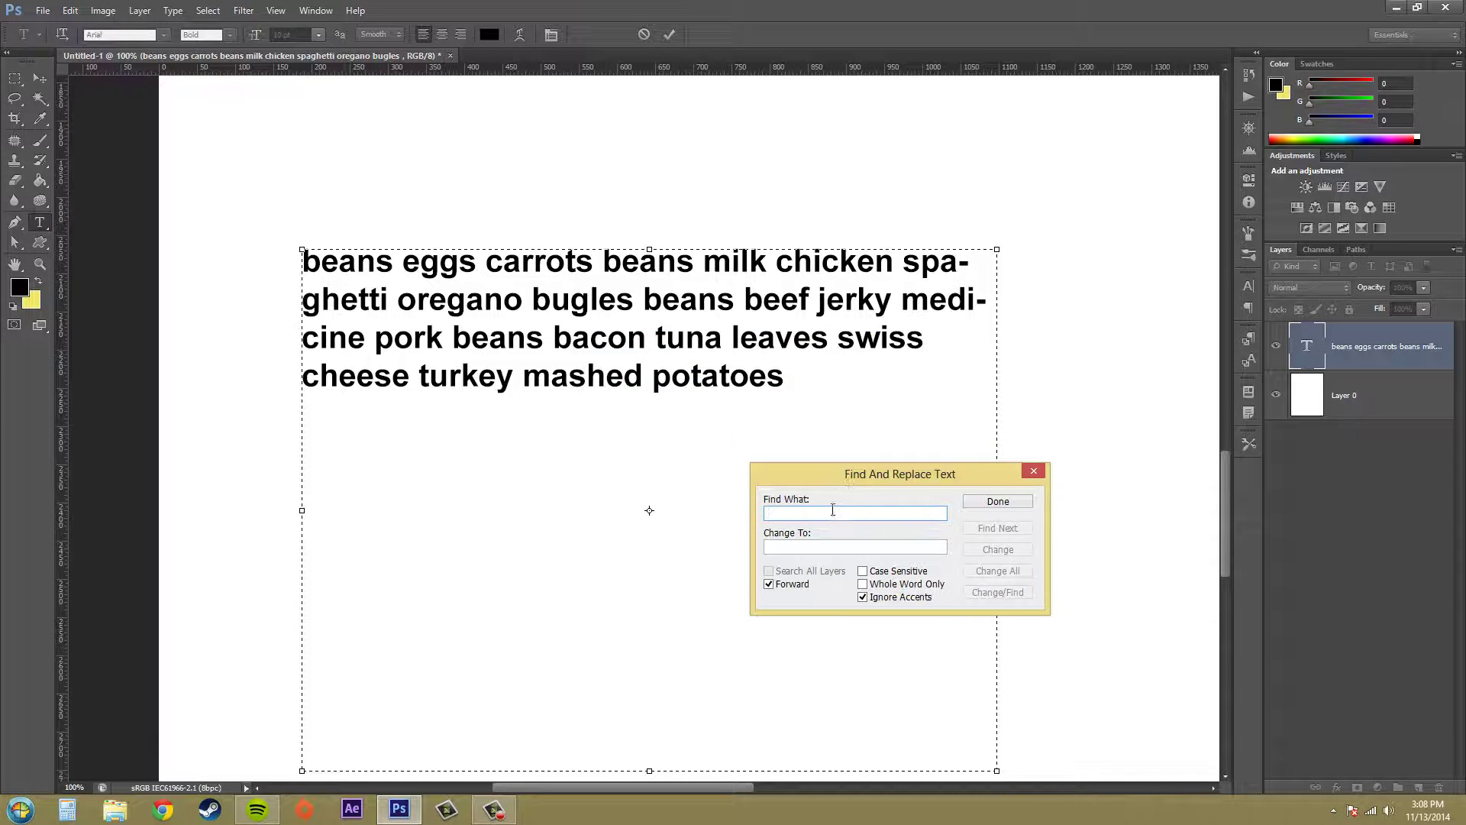
text(beans)
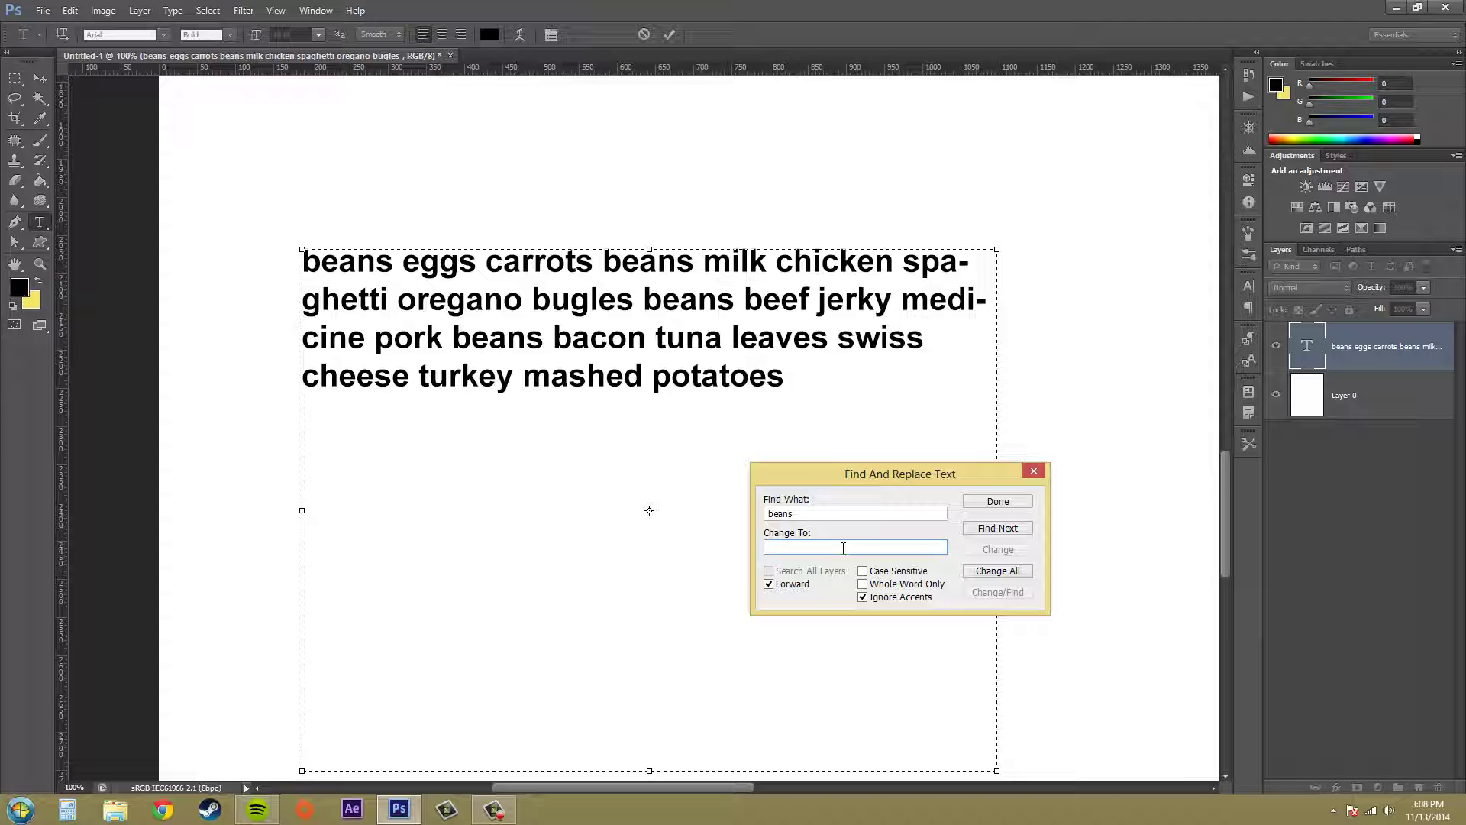
text(msul)
key(BackSpace)
key(BackSpace)
key(BackSpace)
drag(791, 545, 729, 531)
text(B)
Step: Dismiss the 'None found' search, commit the text with the Move tool, and reopen Find and Replace Text
click(998, 528)
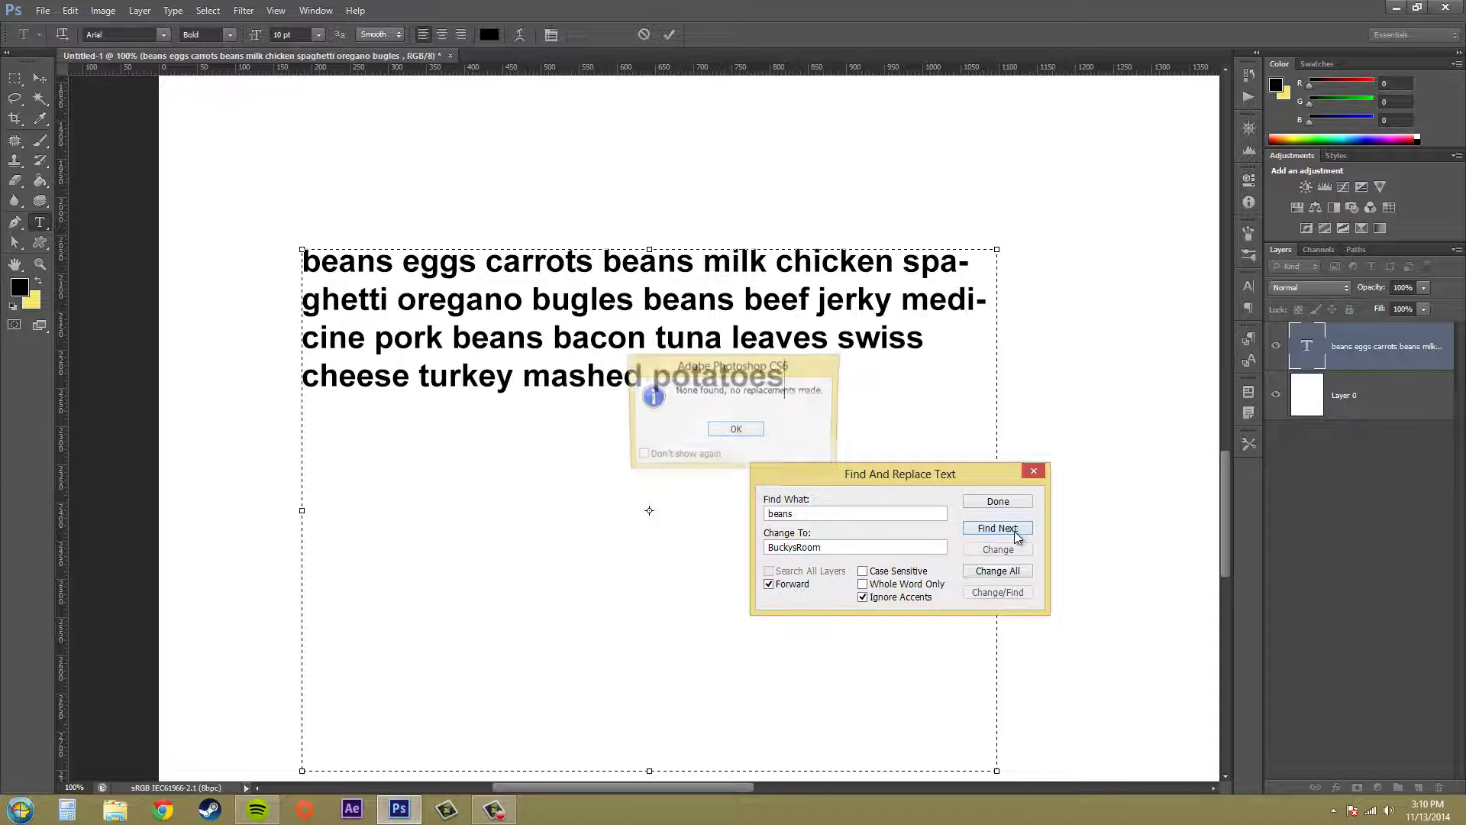
click(736, 431)
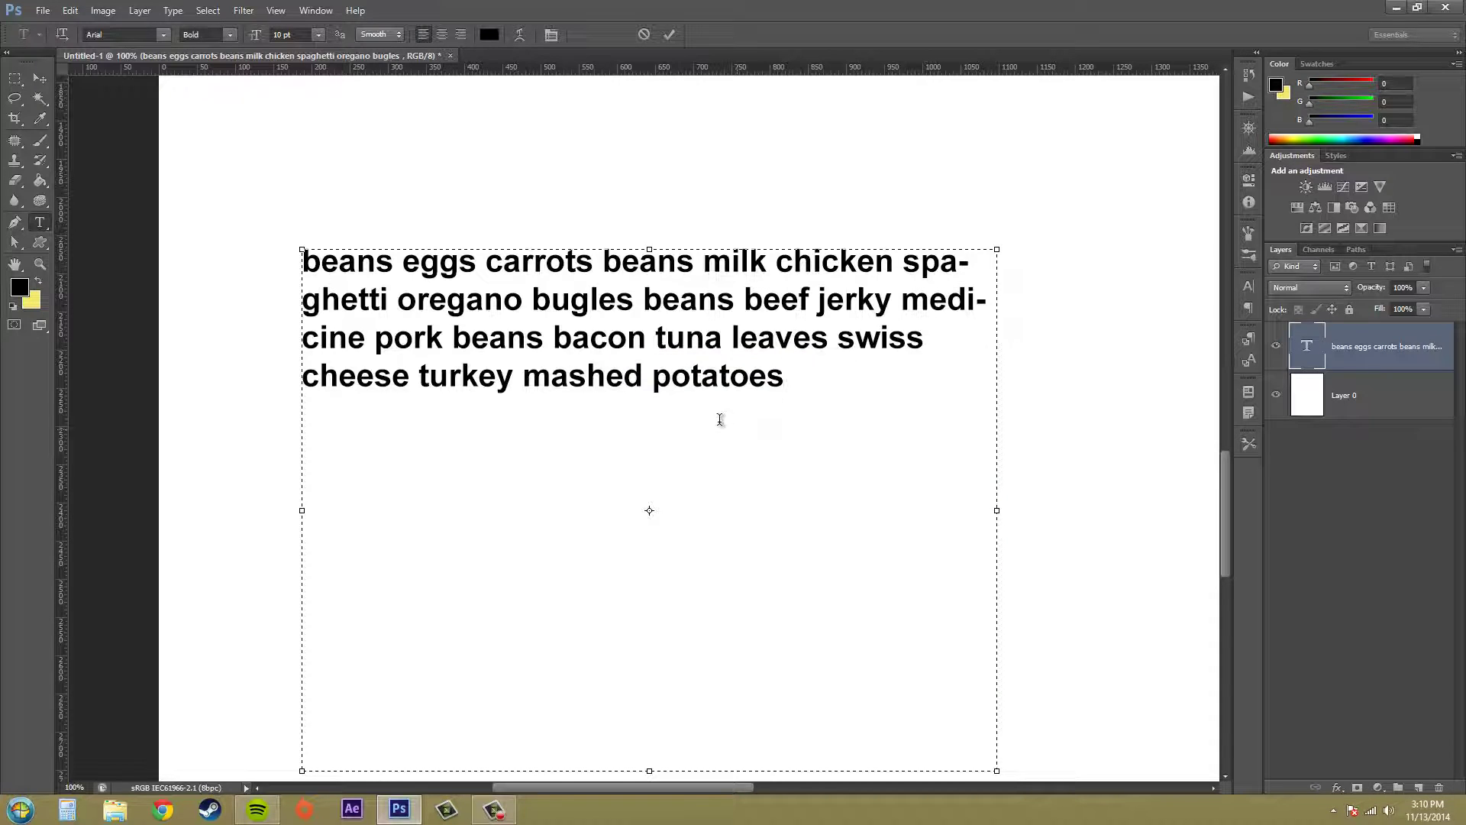
click(39, 78)
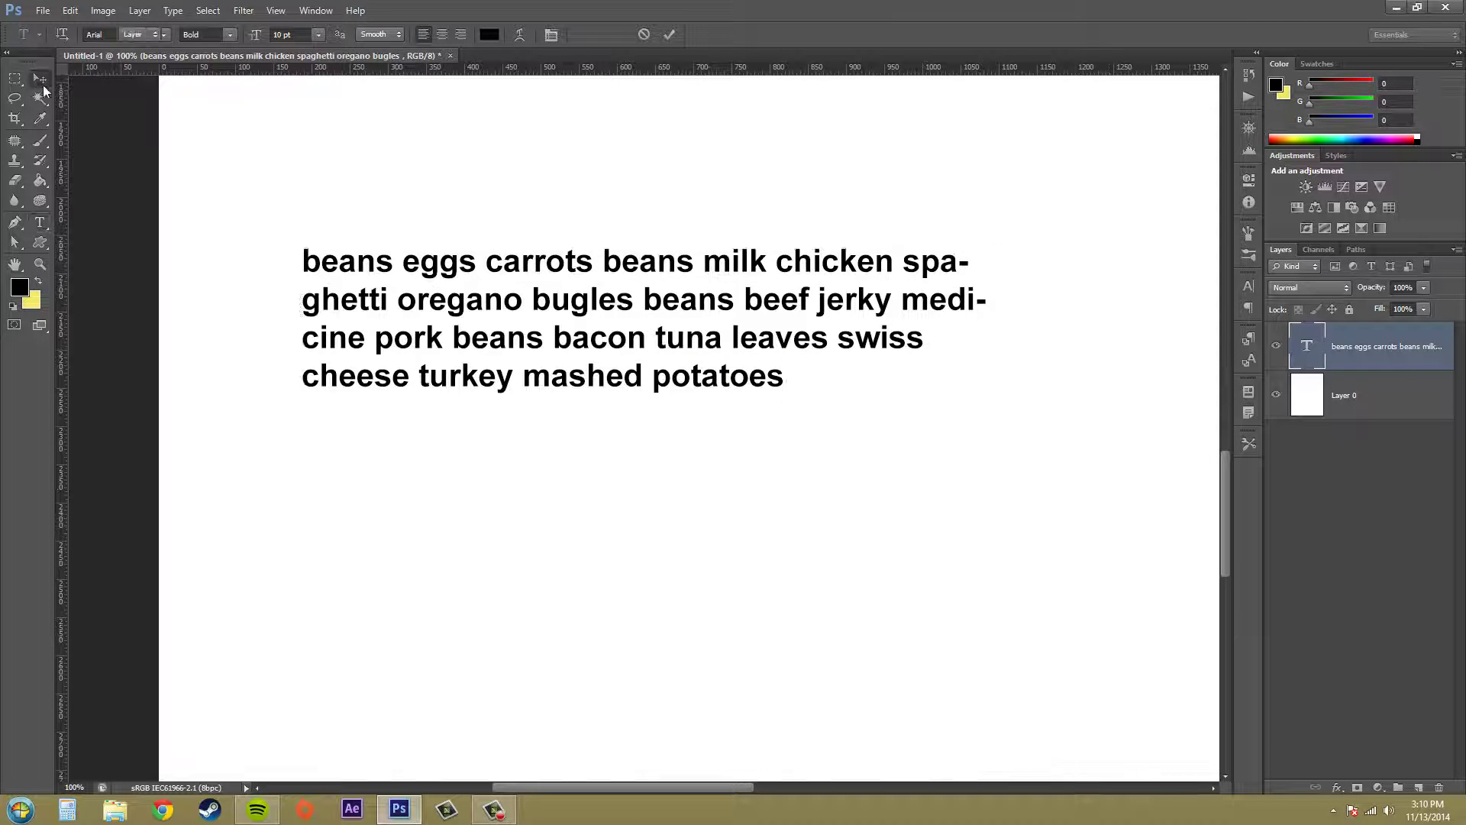
click(68, 12)
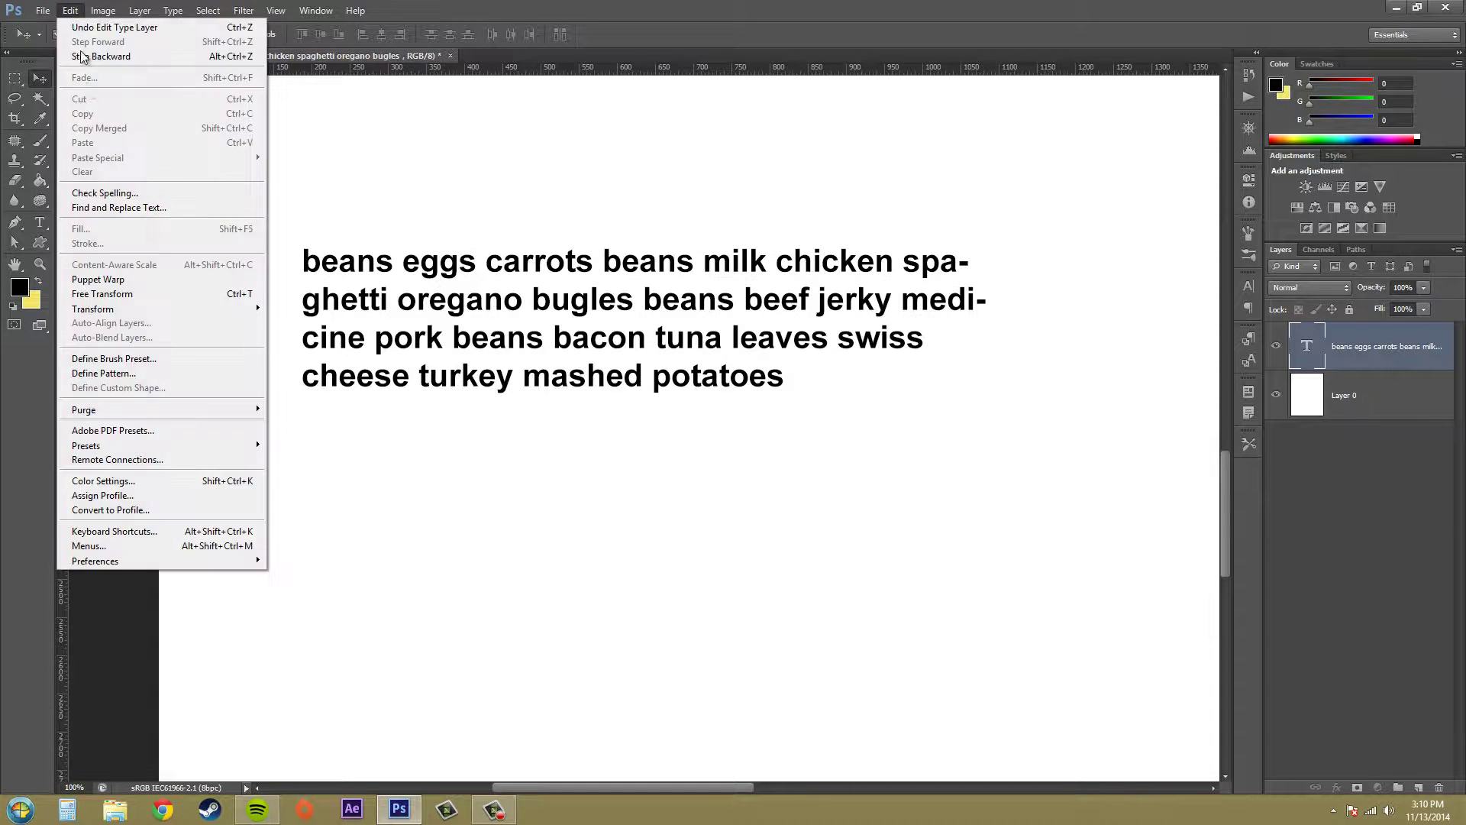
click(108, 208)
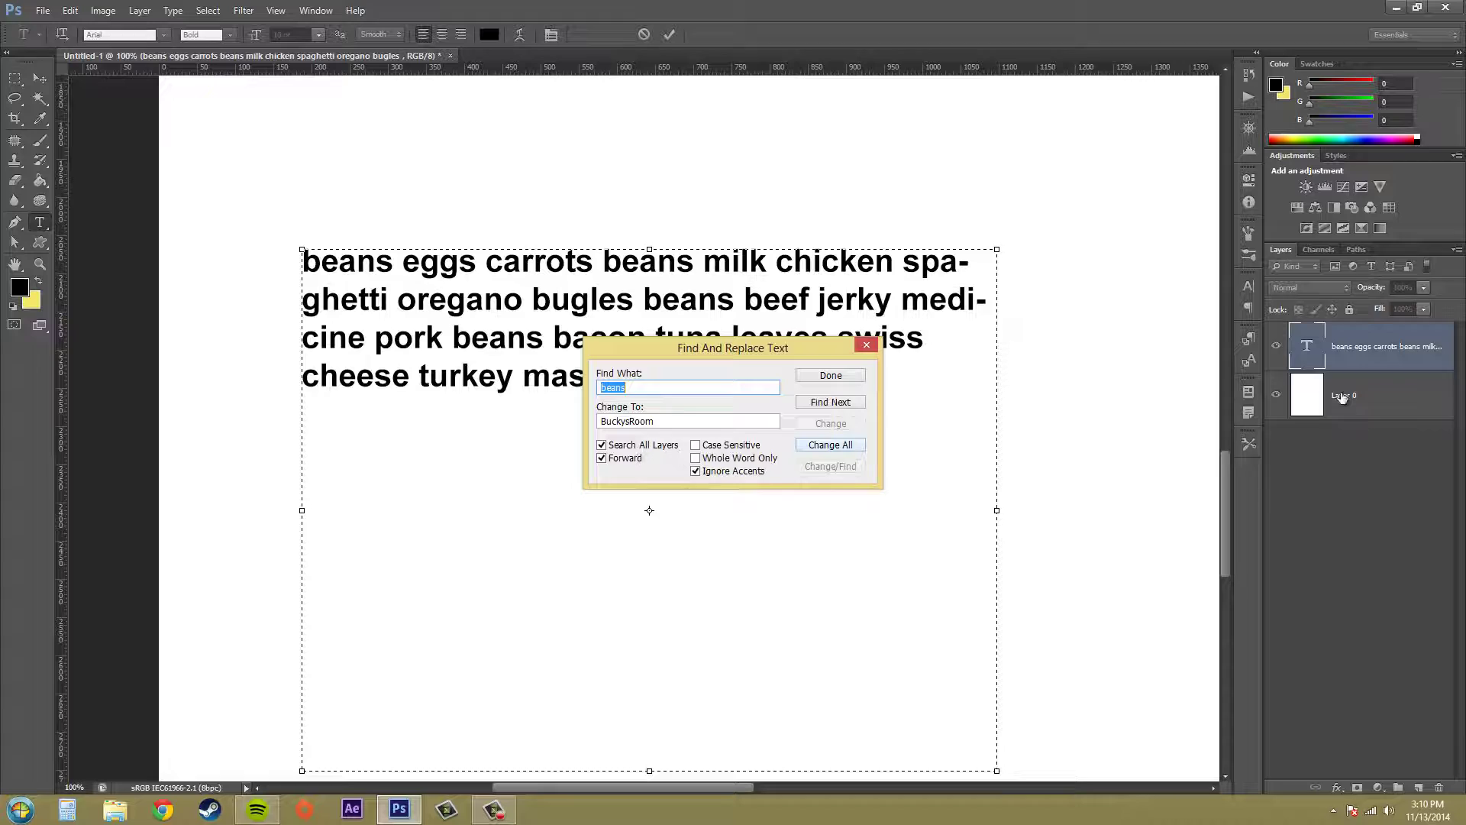
Step: Find the first 'beans', change all to 'BuckysRoom', and confirm the 4 replacements made
click(836, 402)
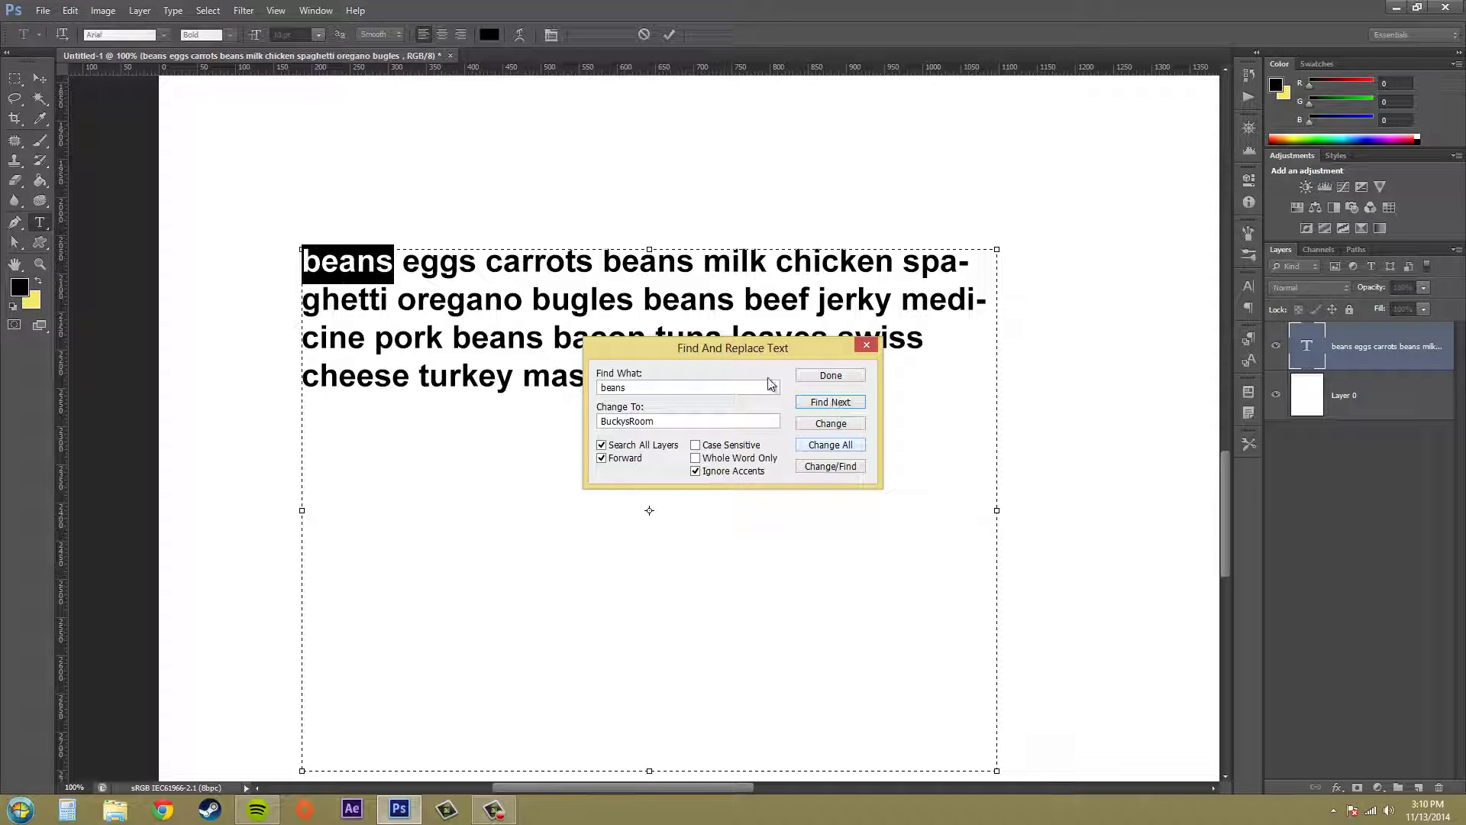
click(826, 445)
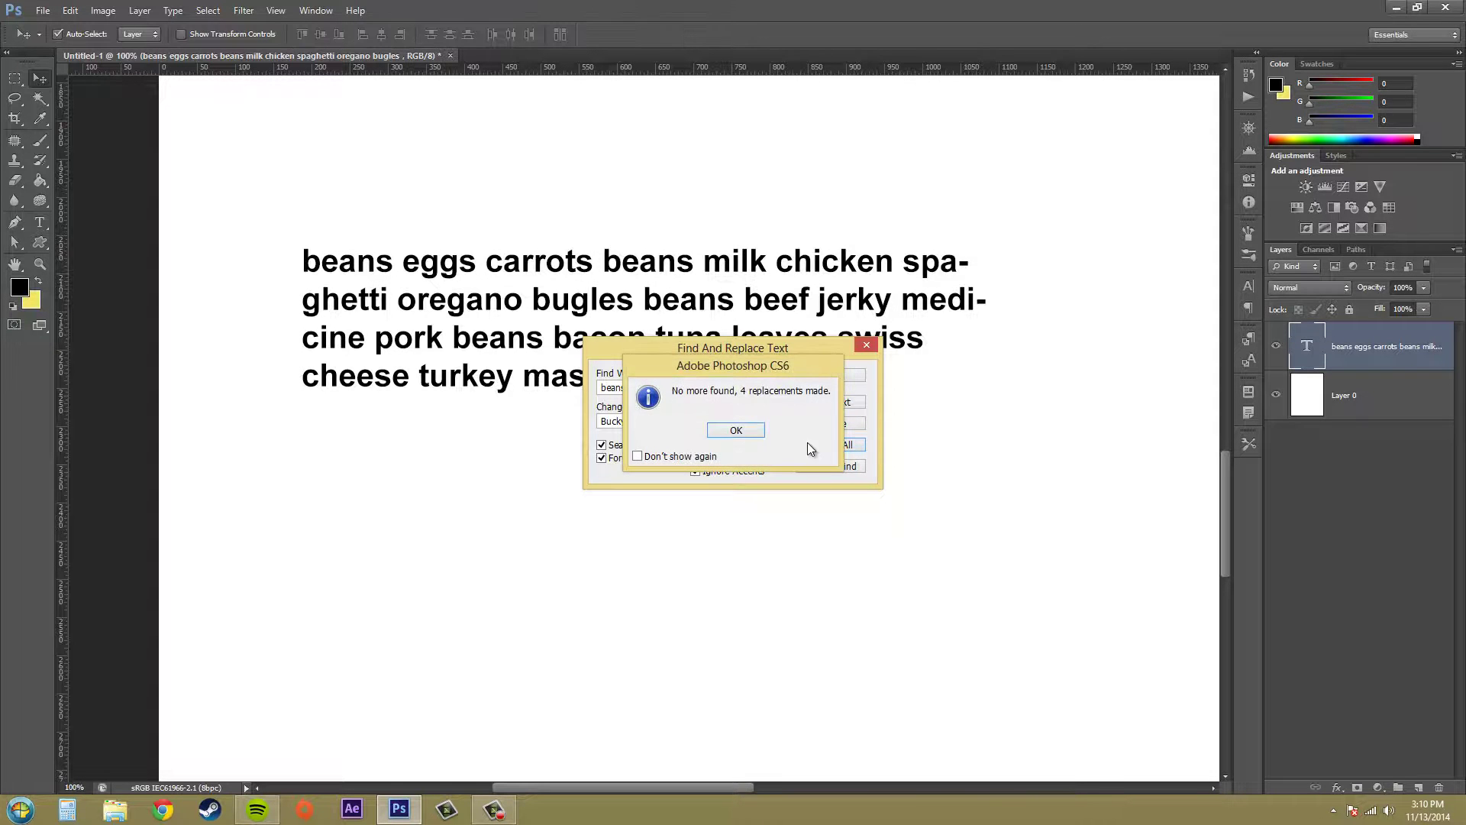
click(738, 431)
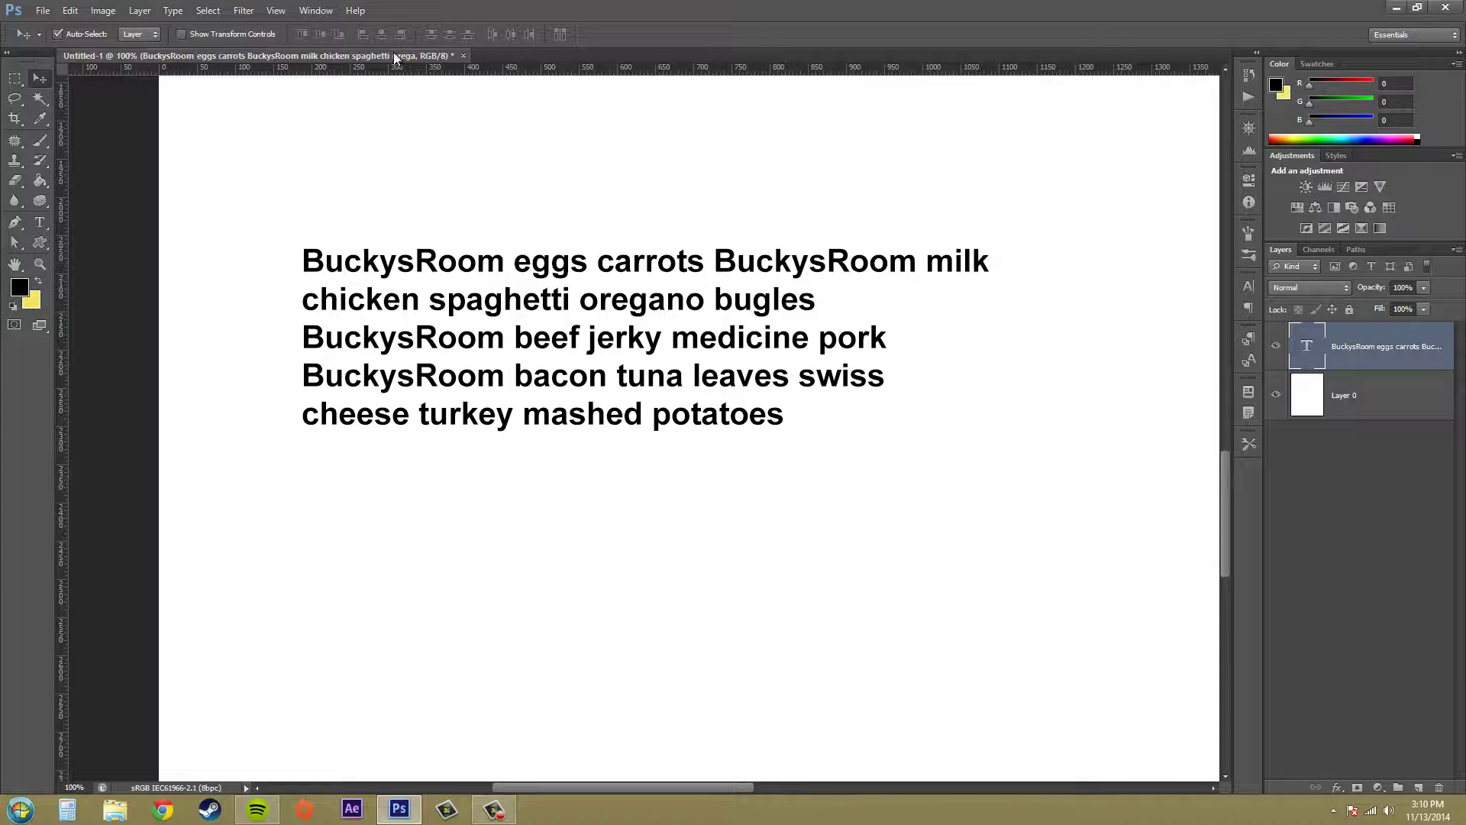
Step: Revert to the history state before the Find Replace step
click(1242, 74)
click(1114, 389)
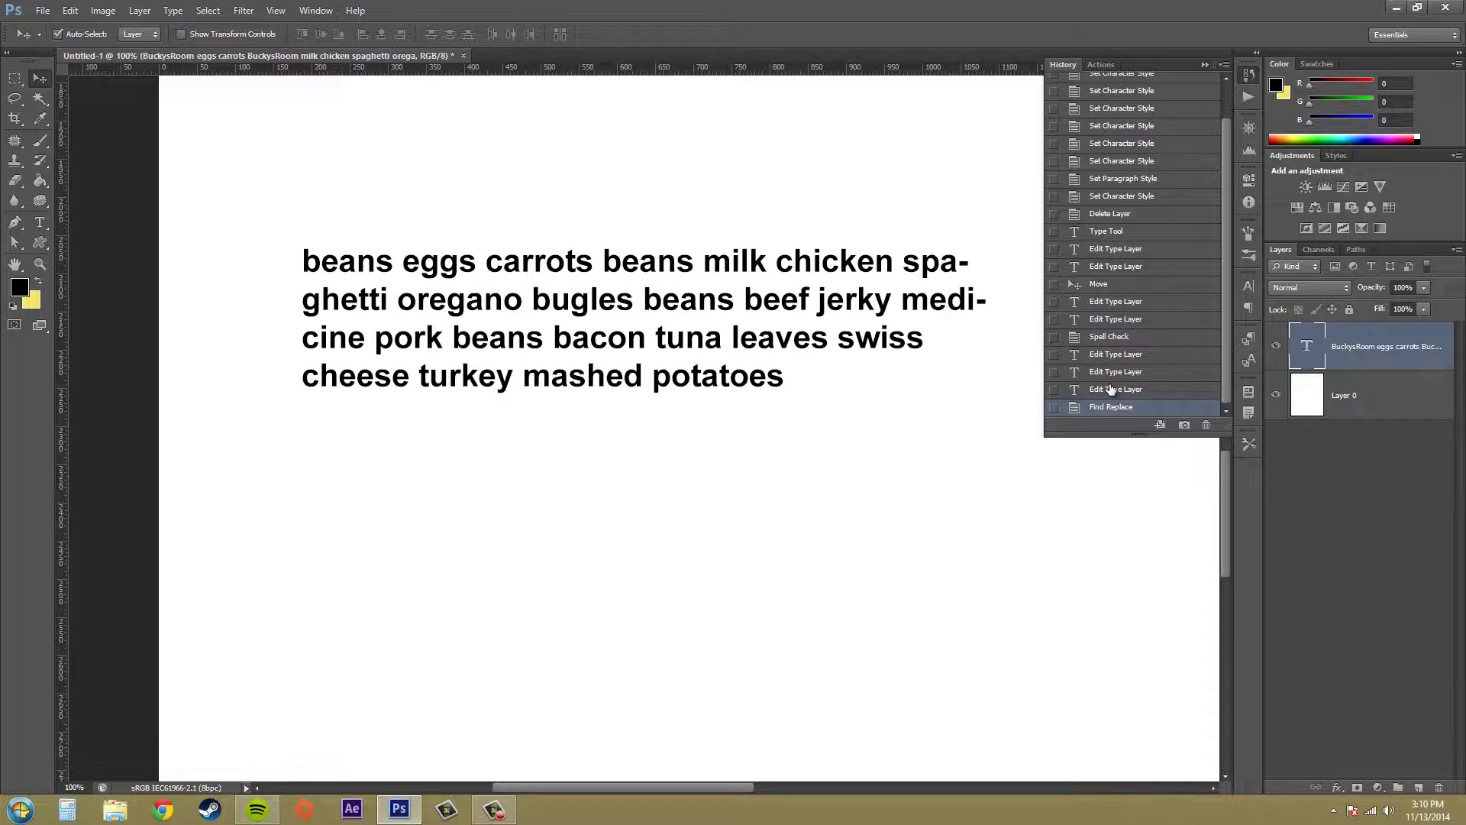
click(1225, 66)
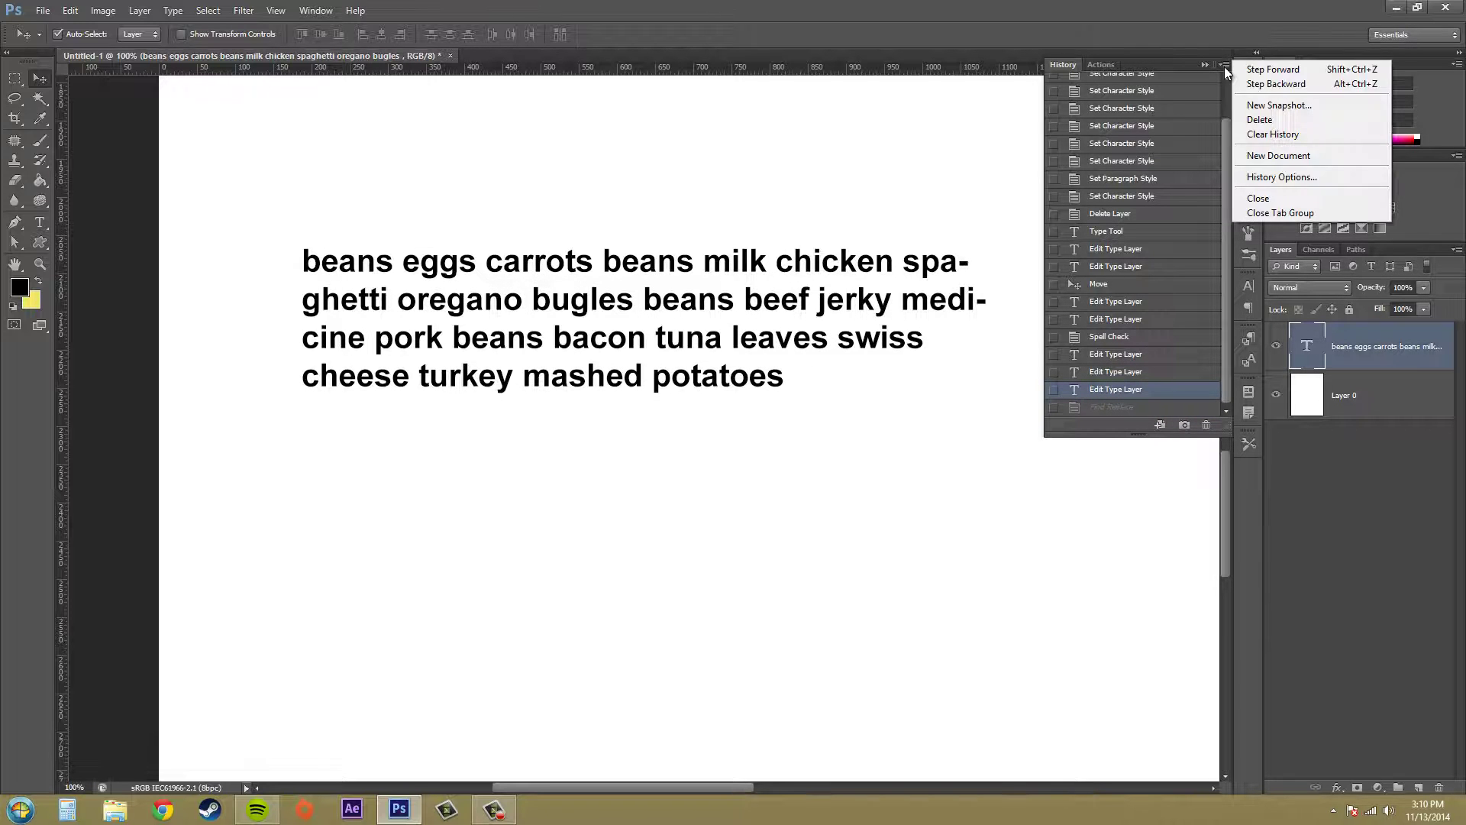
click(1226, 66)
click(1204, 65)
Step: Replace 'beans' with 'BuckysRoom' one by one, skipping the one after 'carrots', for 3 replacements
click(71, 10)
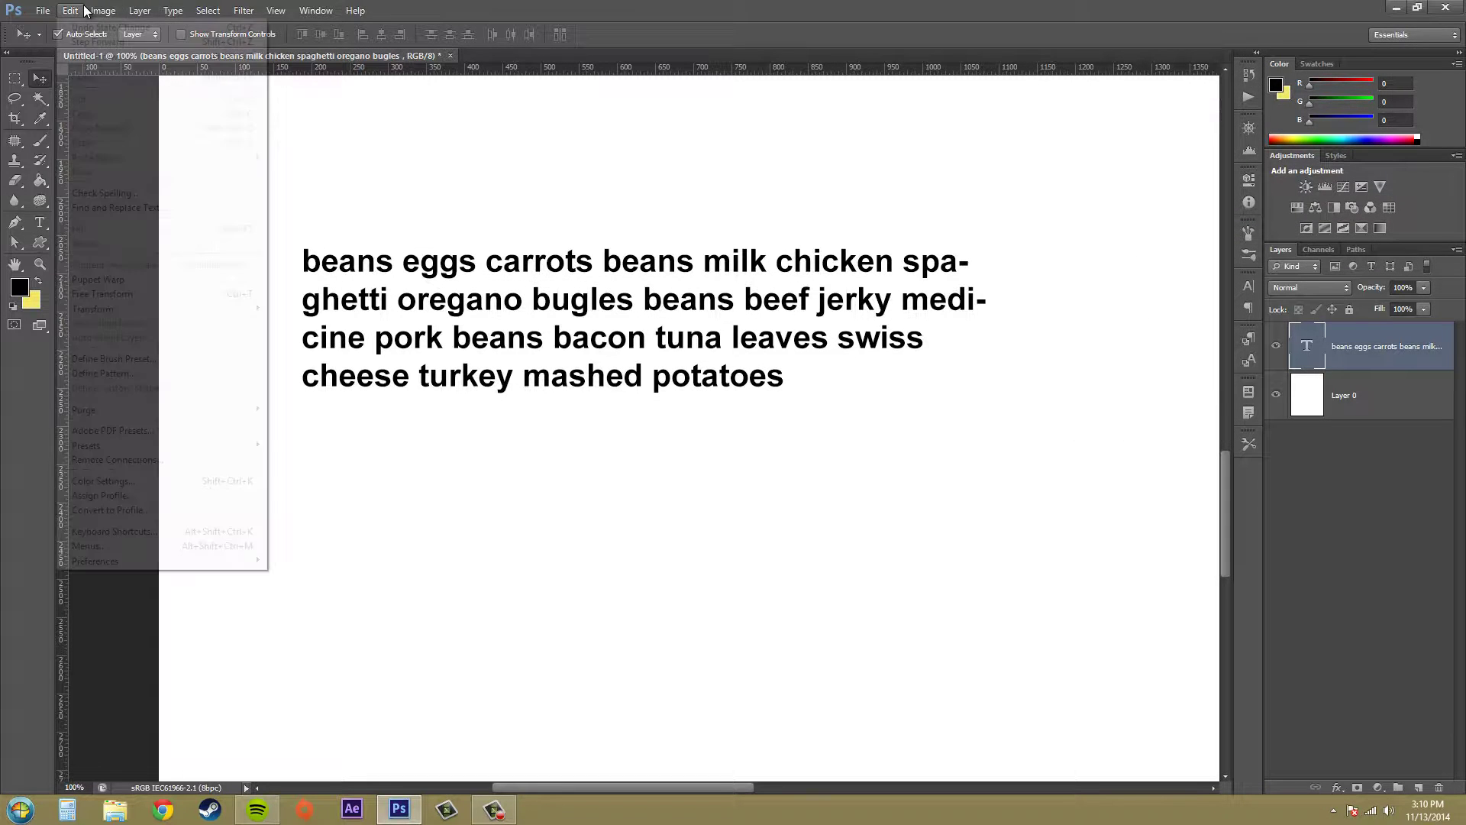
click(126, 208)
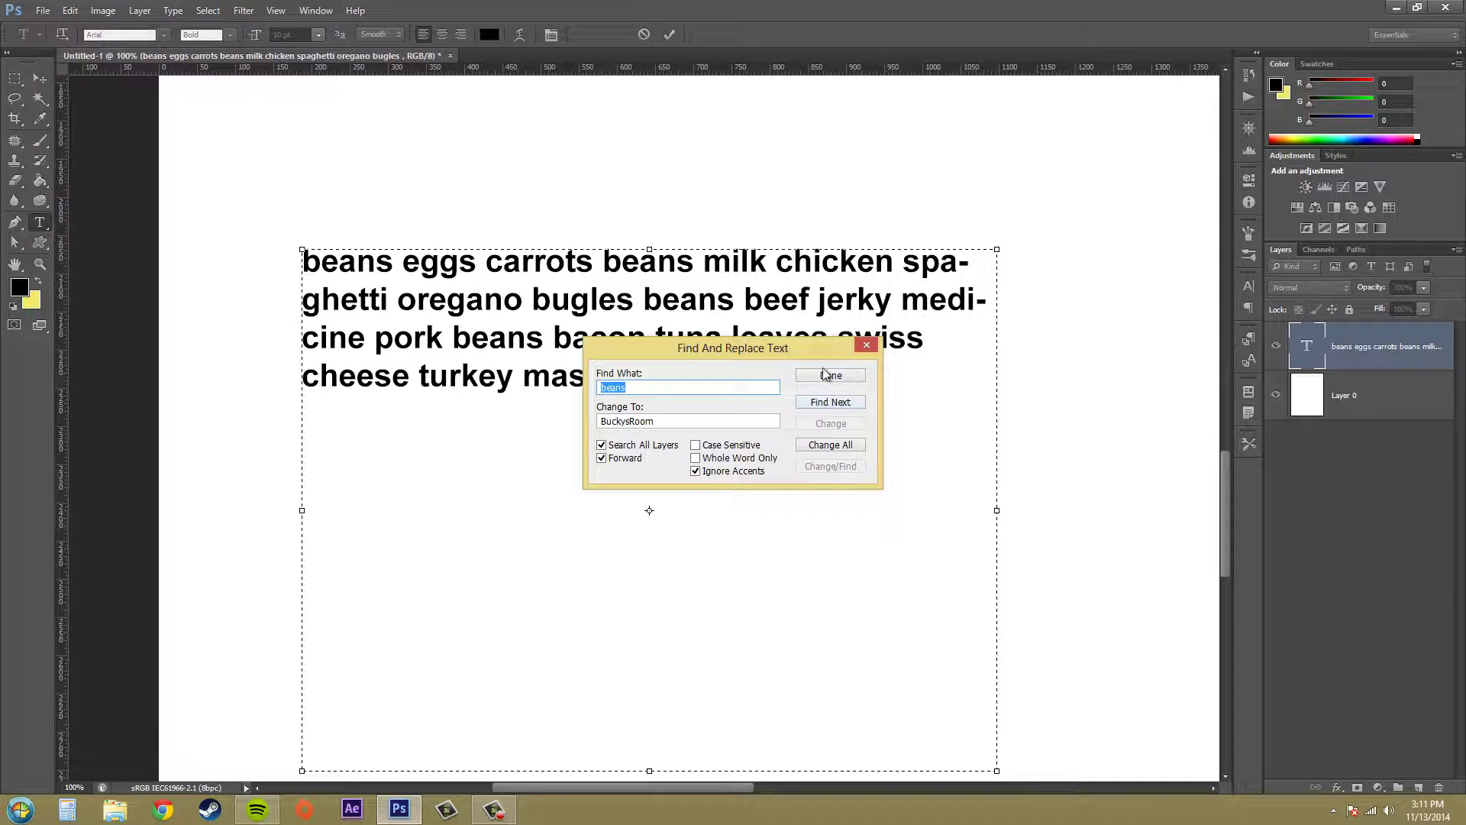
click(832, 403)
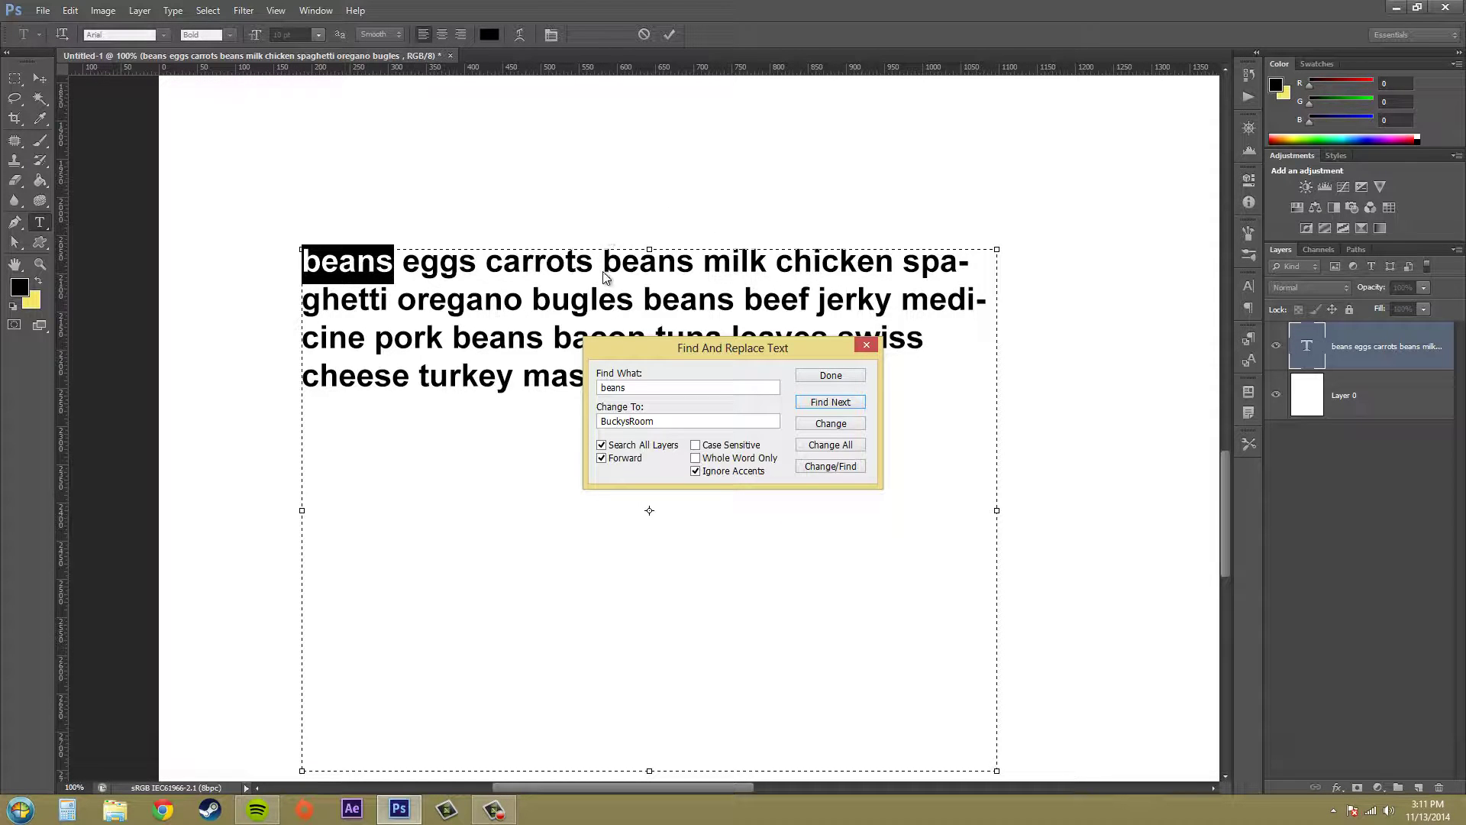
click(844, 467)
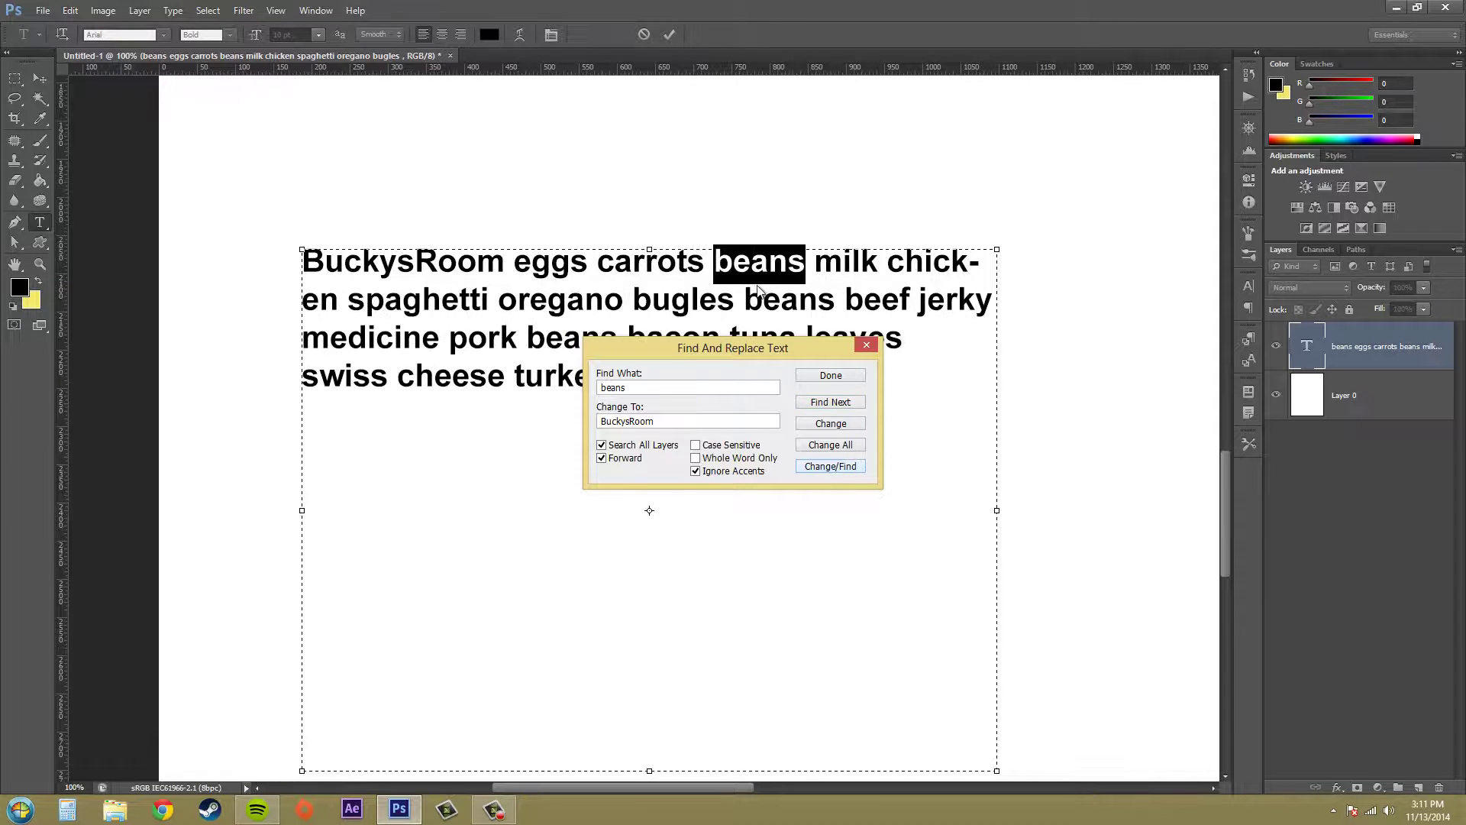
click(836, 404)
click(836, 466)
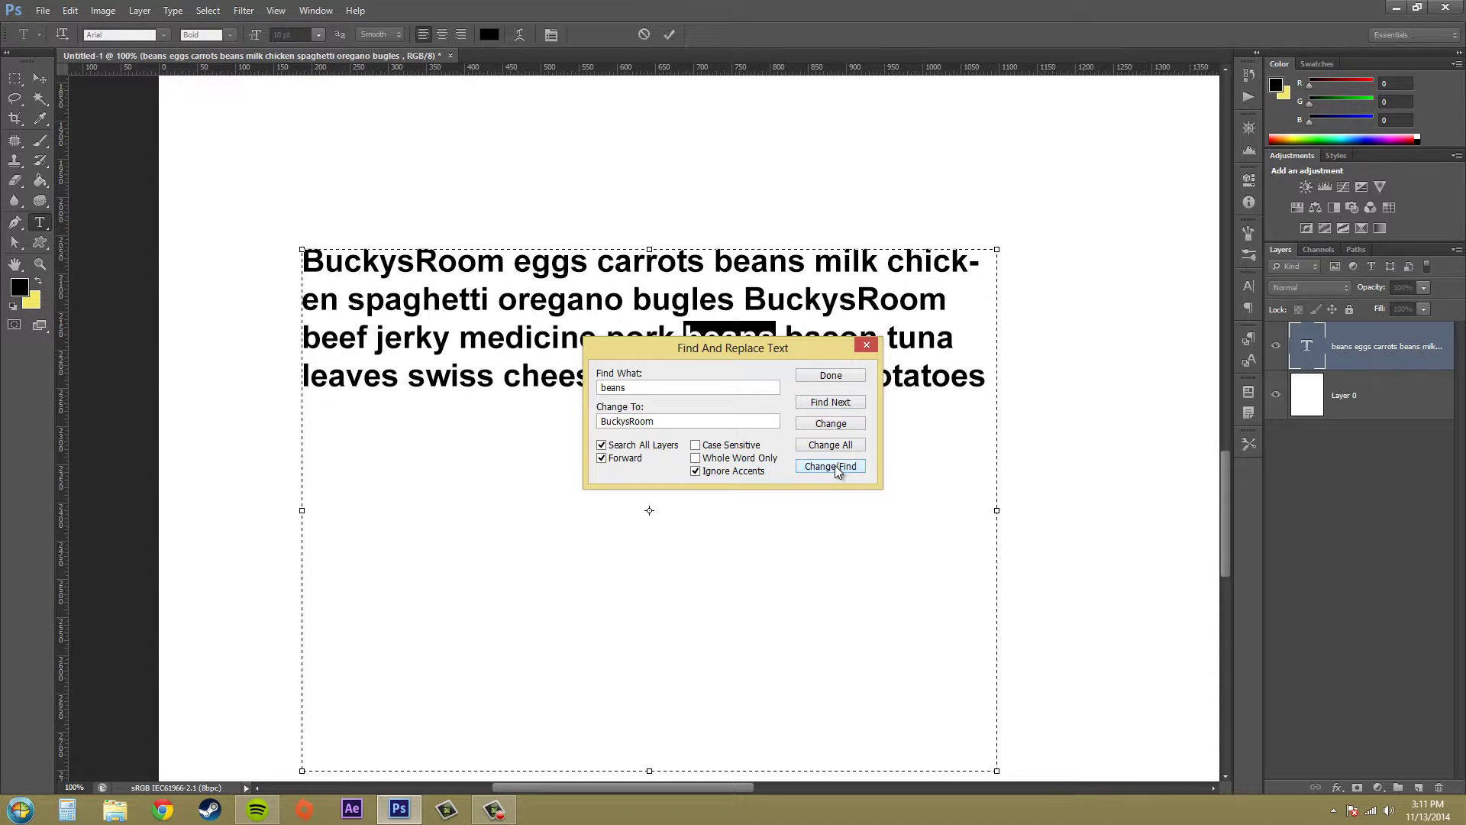
click(835, 465)
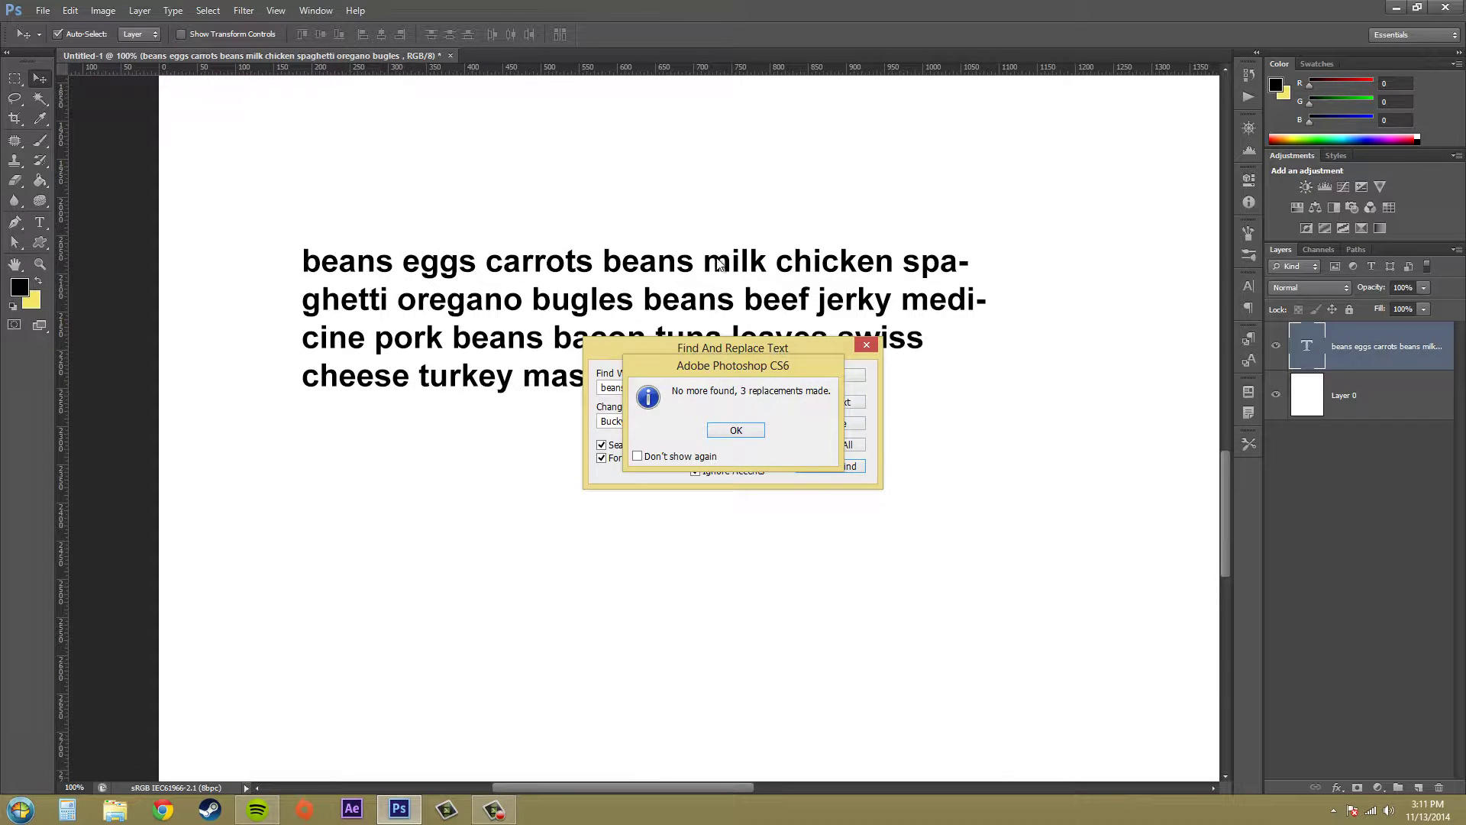
click(736, 430)
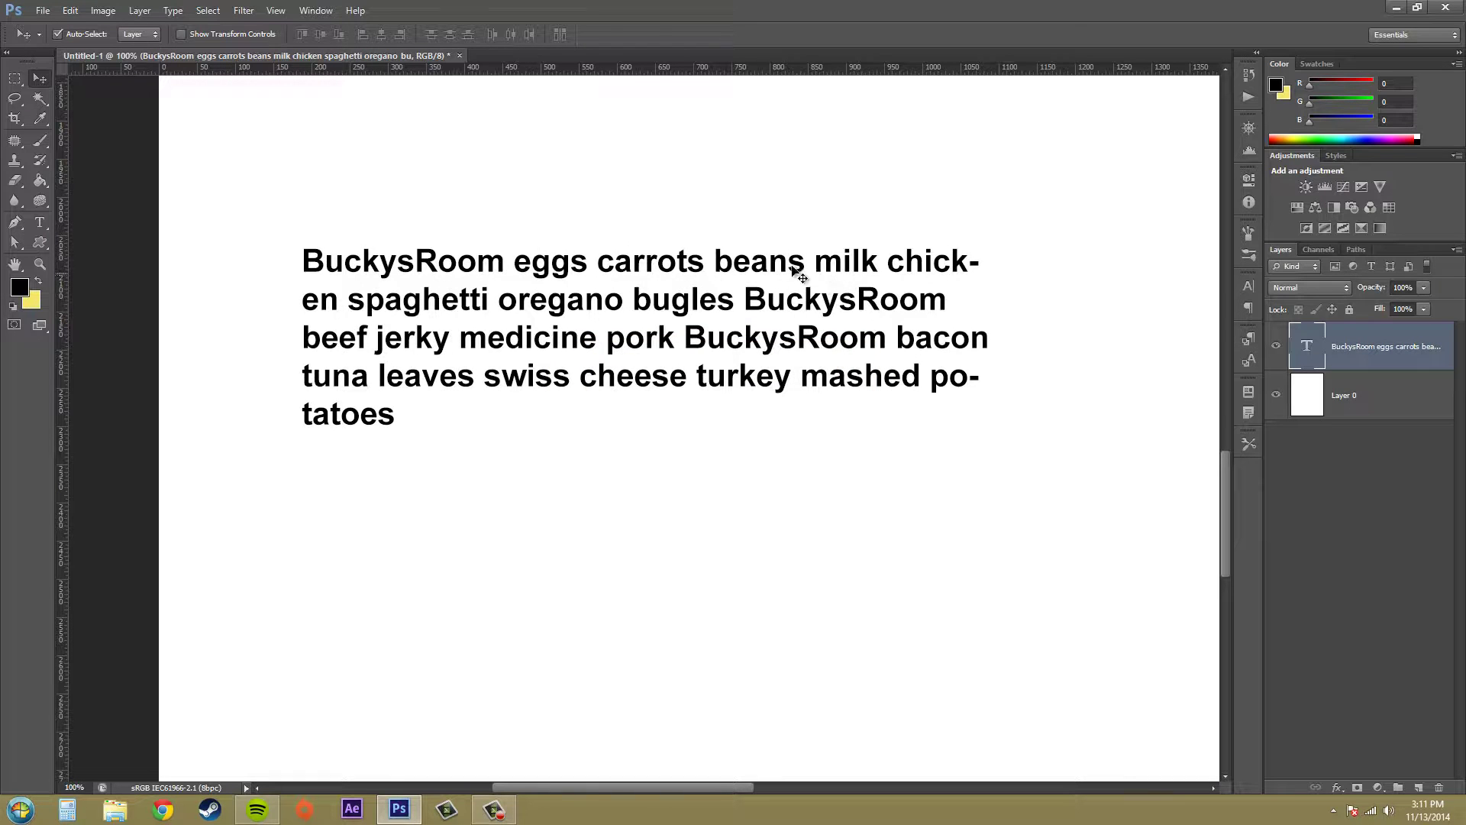